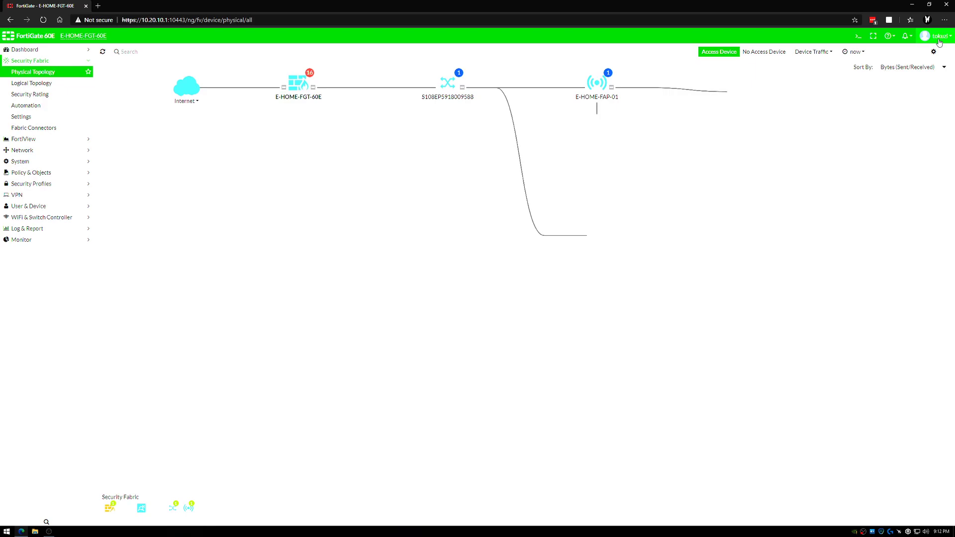
Check the firmware version in the admin account dropdown, then dismiss it
click(939, 40)
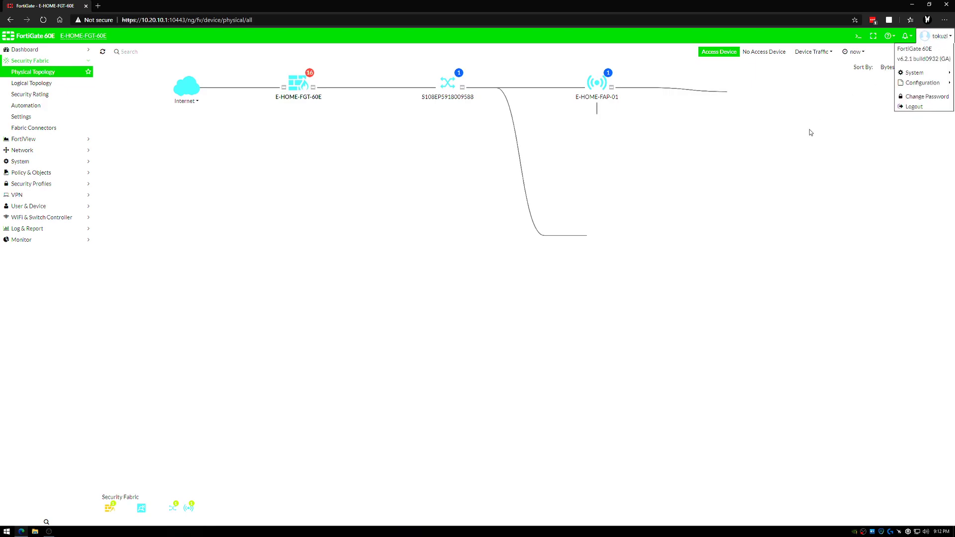
click(780, 157)
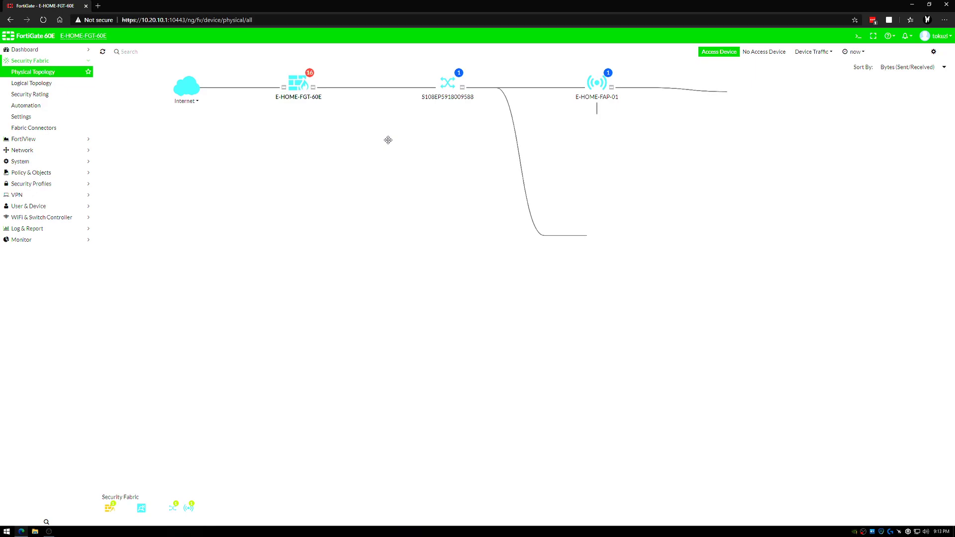
click(62, 219)
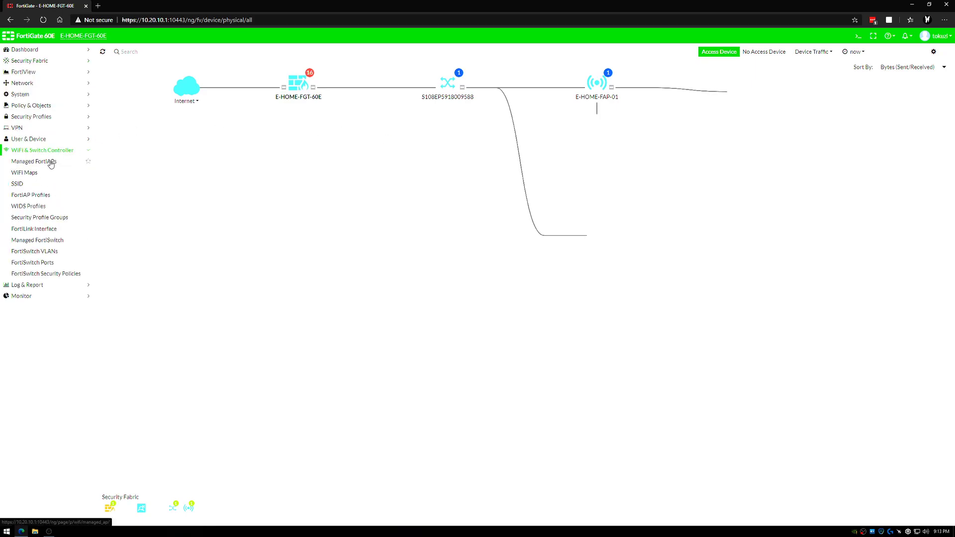
click(67, 245)
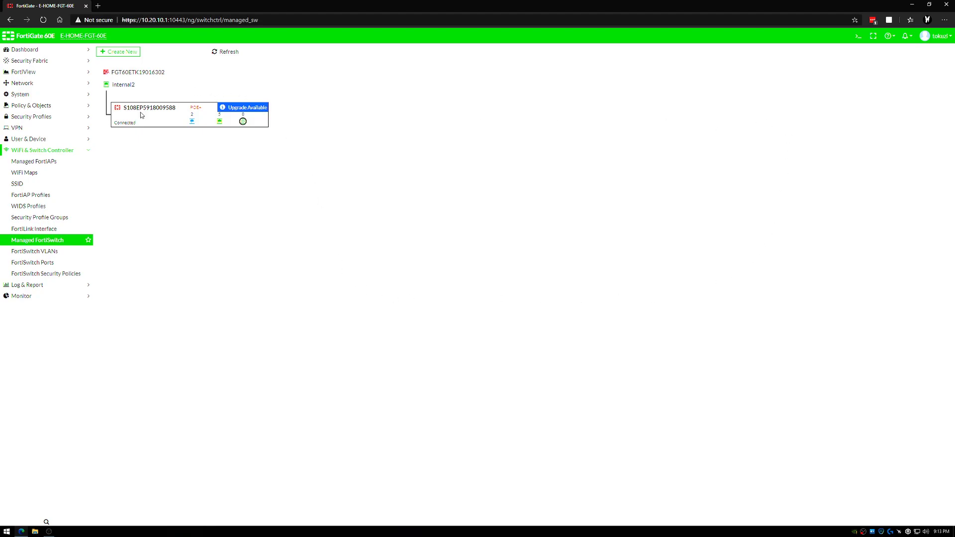
click(168, 115)
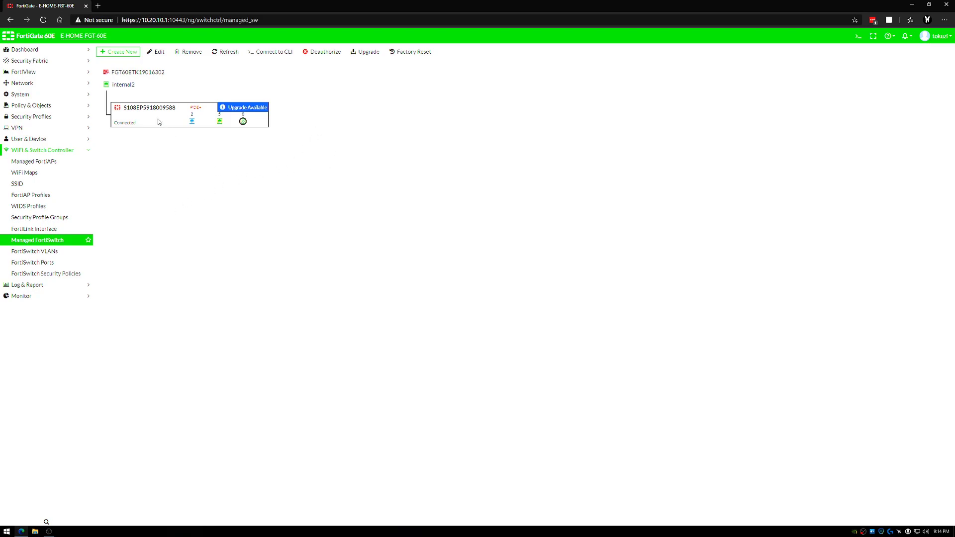
click(266, 58)
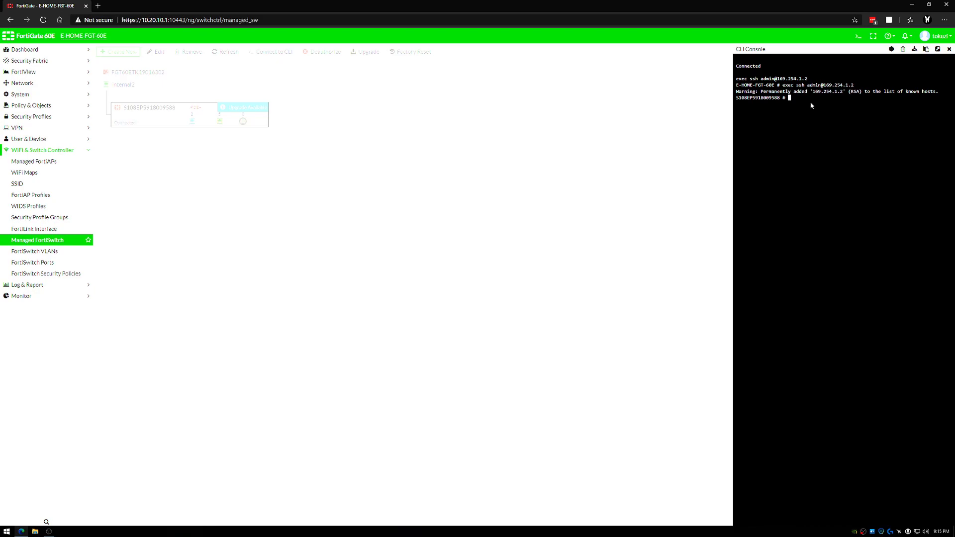
click(949, 50)
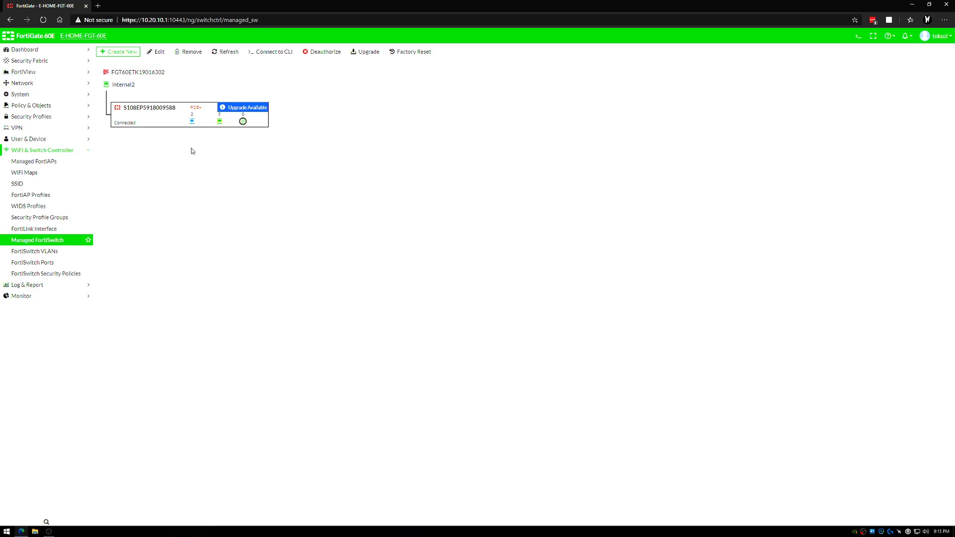
Inspect a VLAN entry in the FortiSwitch VLANs list, then view the FortiSwitch Ports list
click(55, 254)
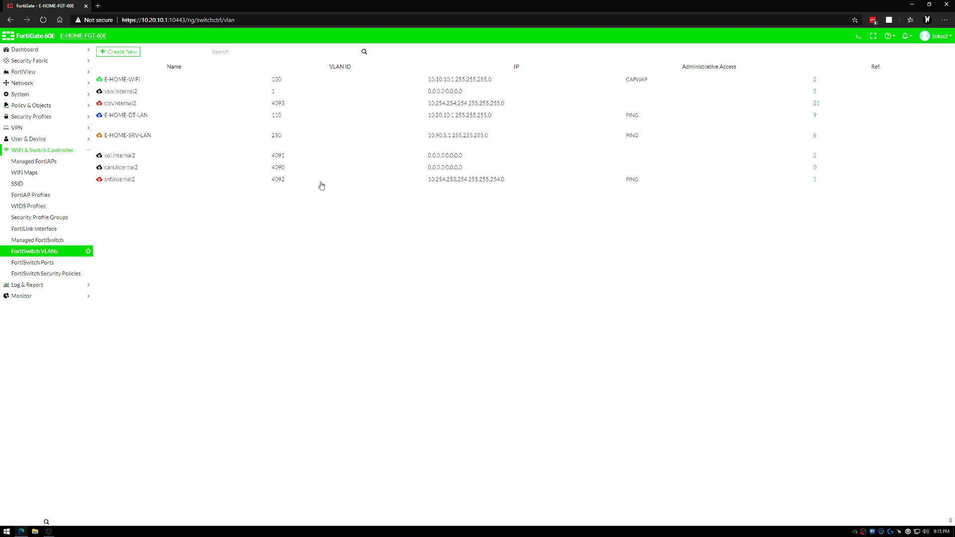
click(165, 159)
click(57, 267)
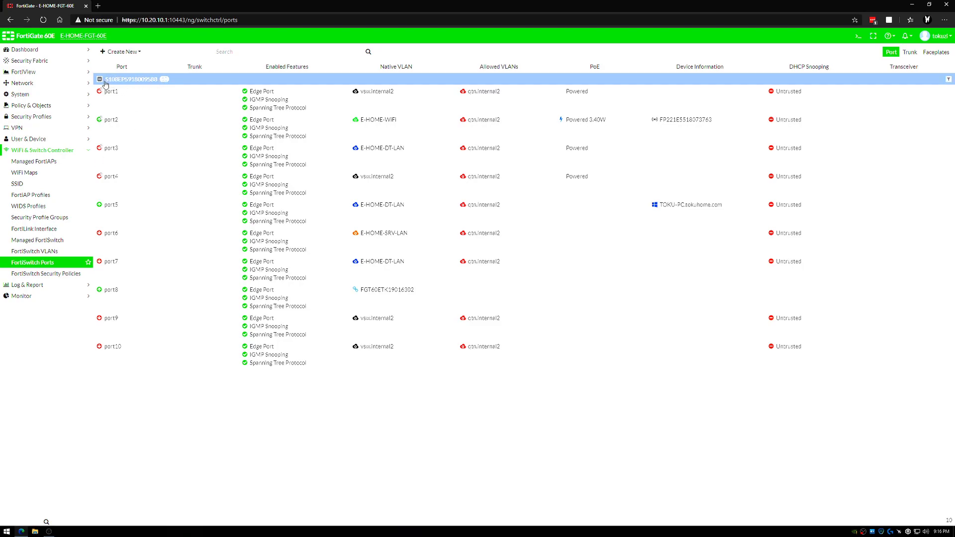
click(100, 80)
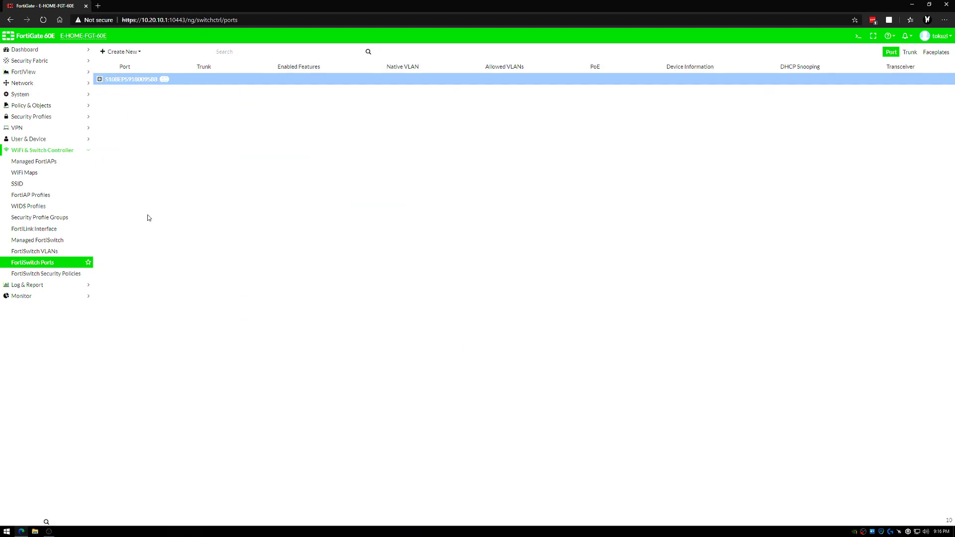
click(128, 81)
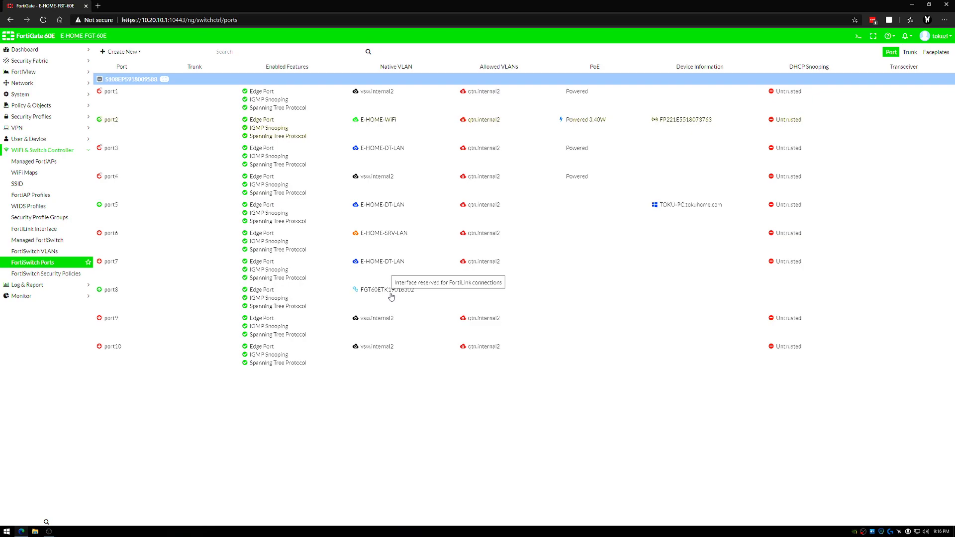
mouse_move(551, 205)
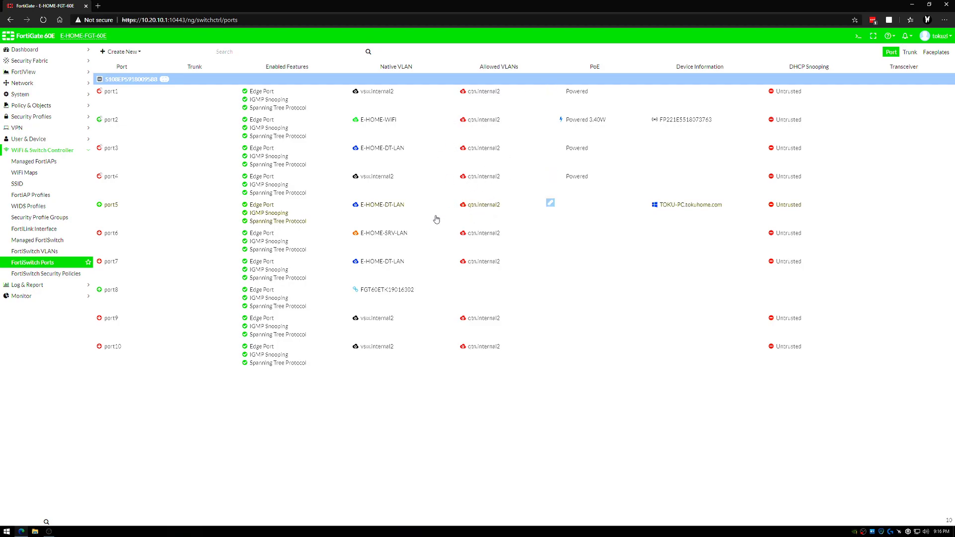
Open port5's Allowed VLANs selector and cancel, leaving its VLANs unchanged
click(549, 204)
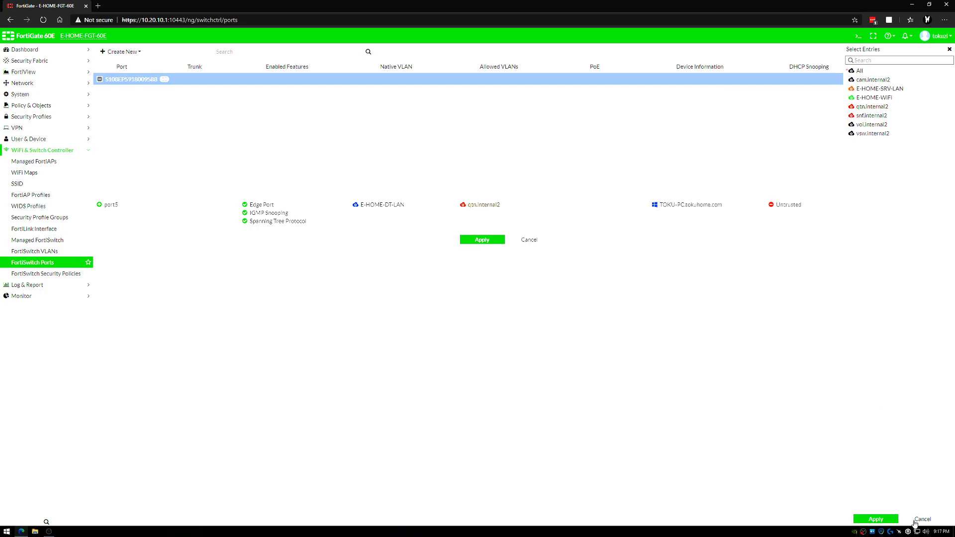
click(517, 209)
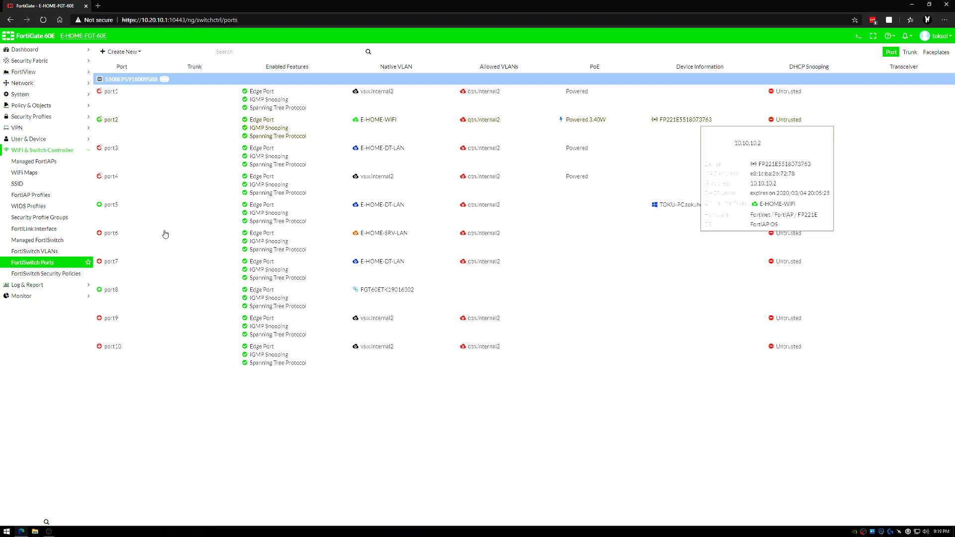
Open the Edit Managed AP page for access point E-HOME-FAP-01
click(49, 166)
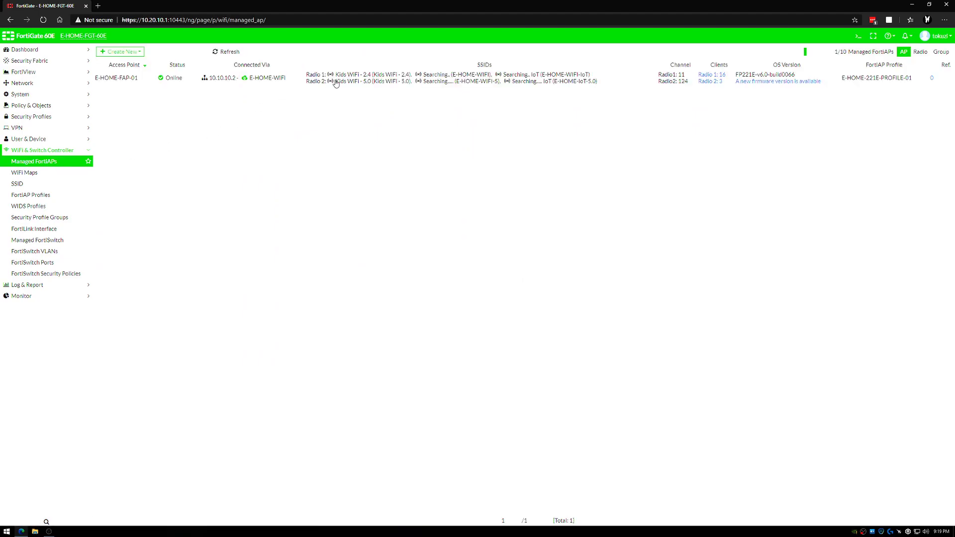
click(336, 83)
double_click(398, 88)
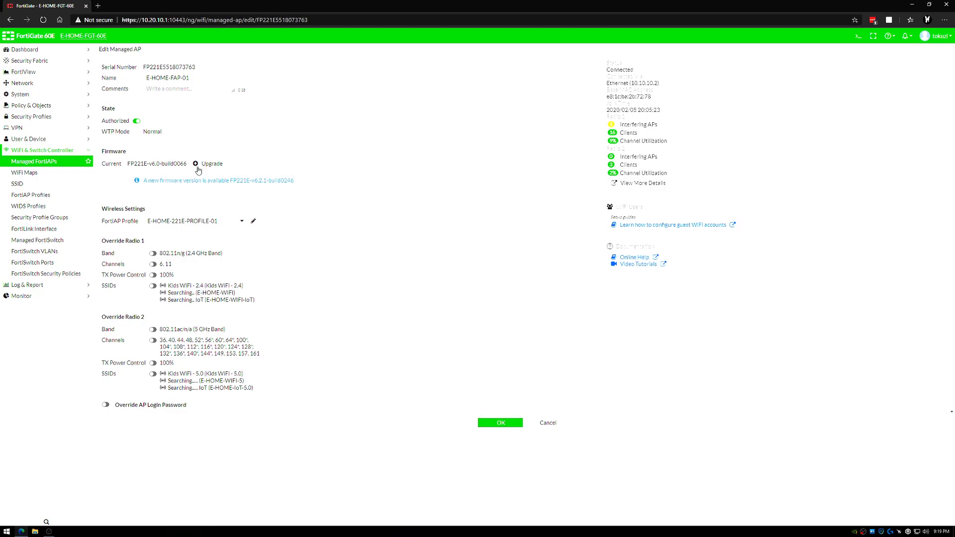
View the WiFi Maps page, which has no floor map yet
click(50, 174)
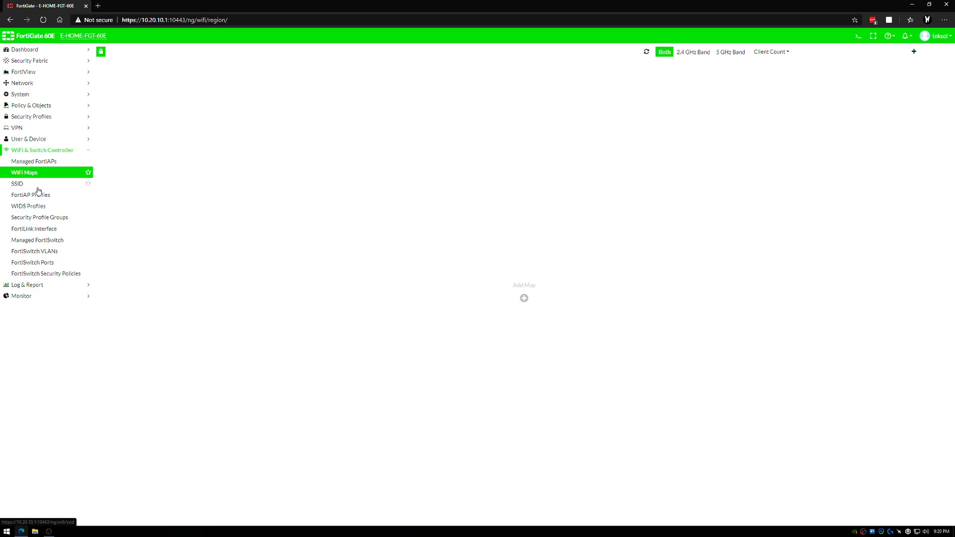
Bring up the SSID list and select the E-HOME-WIFI SSID
click(38, 188)
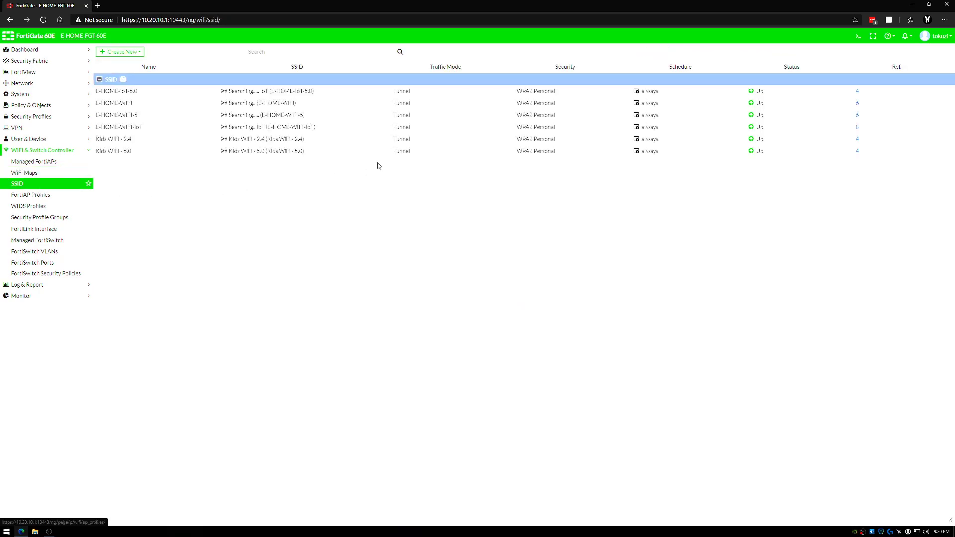
click(340, 103)
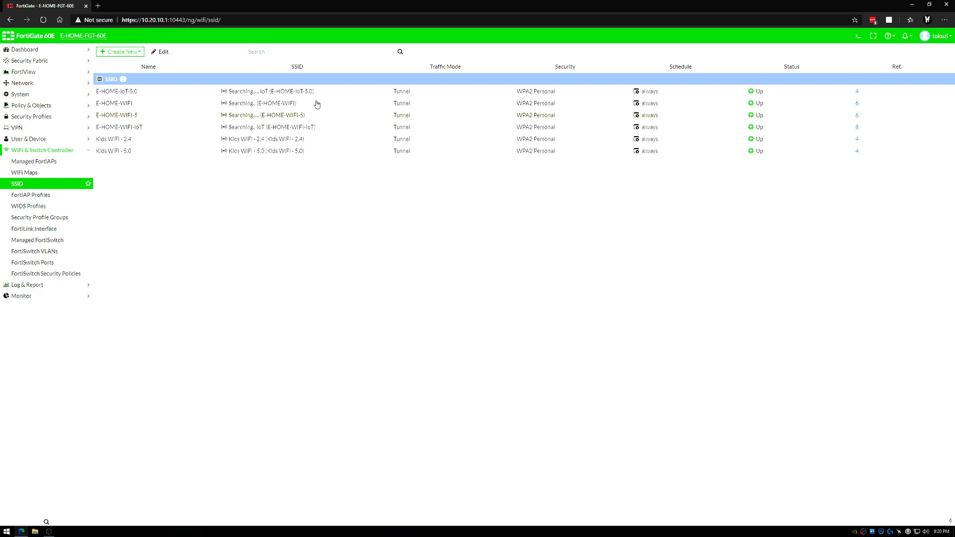
Review E-HOME-221E-PROFILE-01's radios: 2.4 GHz on channels 6 and 11, 5 GHz at 40 MHz
click(46, 196)
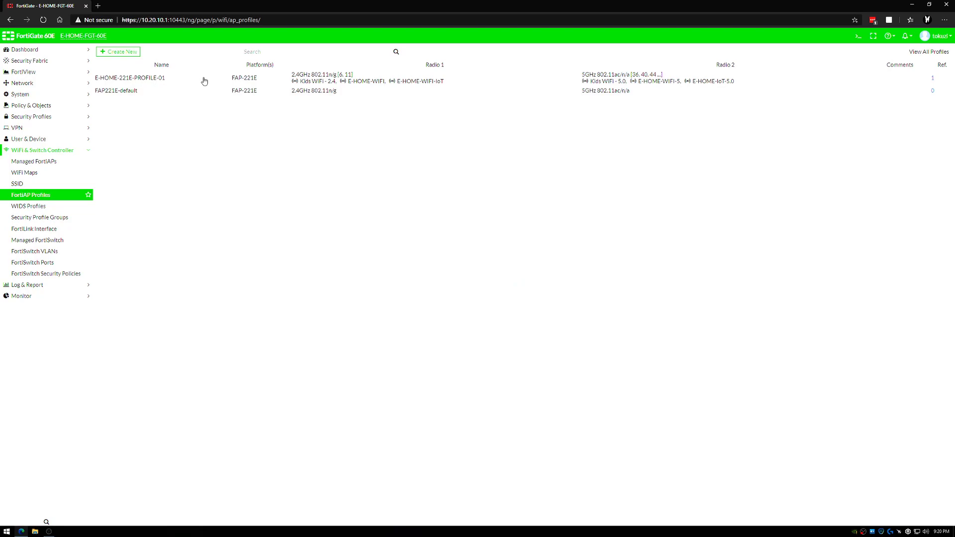
double_click(204, 81)
scroll(368, 114, down, 3)
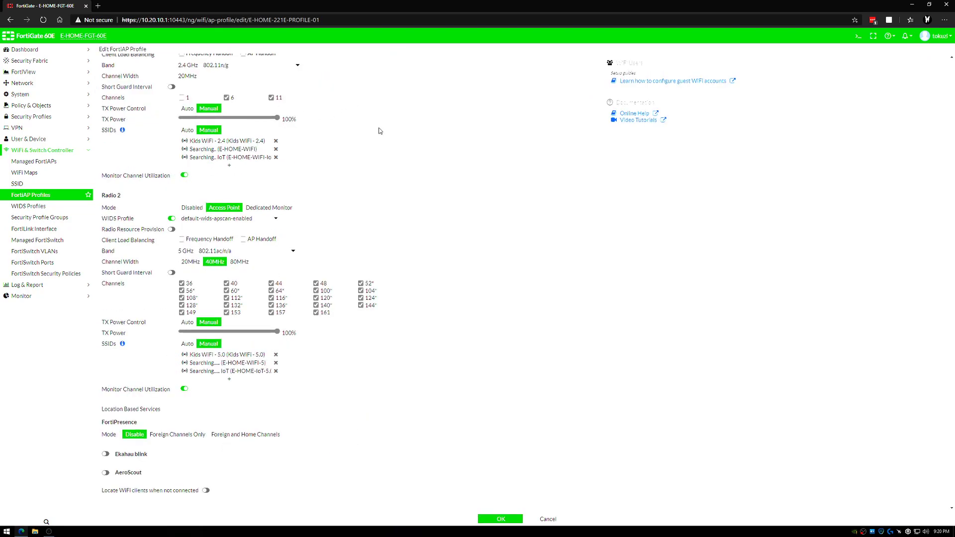
scroll(338, 169, up, 2)
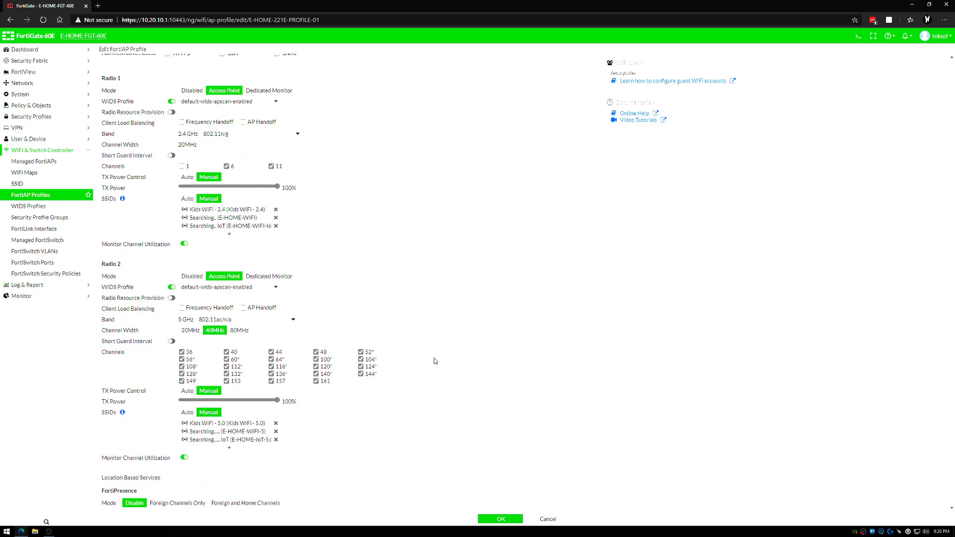
scroll(378, 299, up, 2)
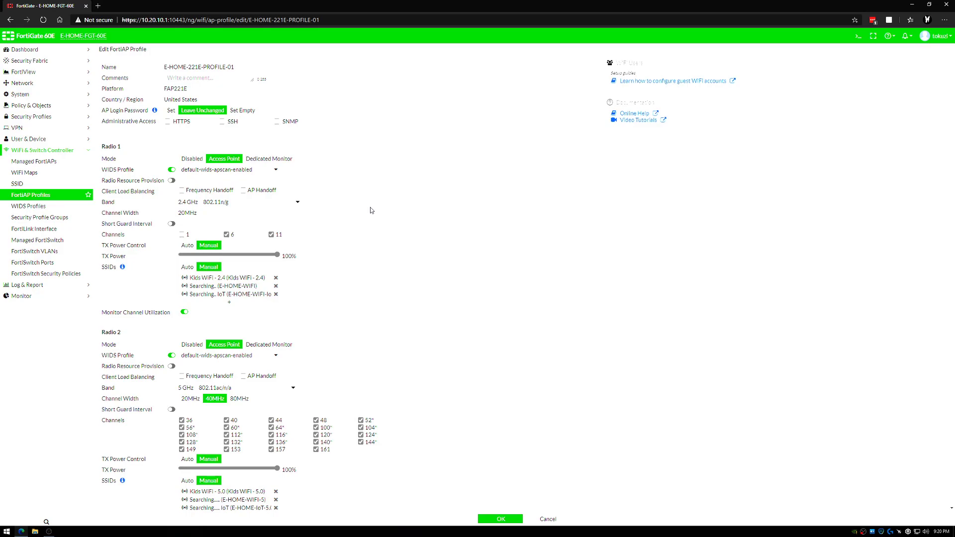
scroll(371, 210, down, 2)
scroll(371, 210, up, 2)
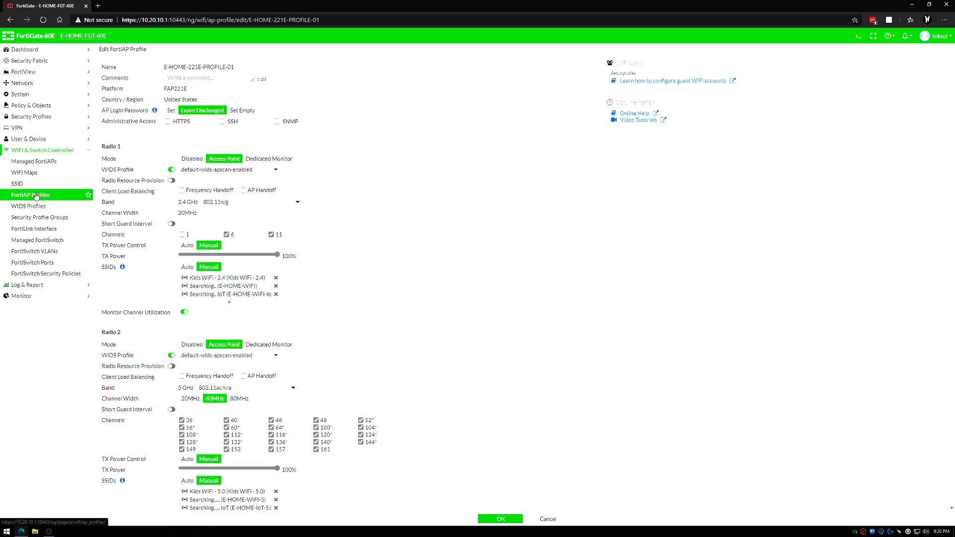
Check that access point E-HOME-FAP-01 uses E-HOME-221E-PROFILE-01, leaving the profile unchanged
click(36, 196)
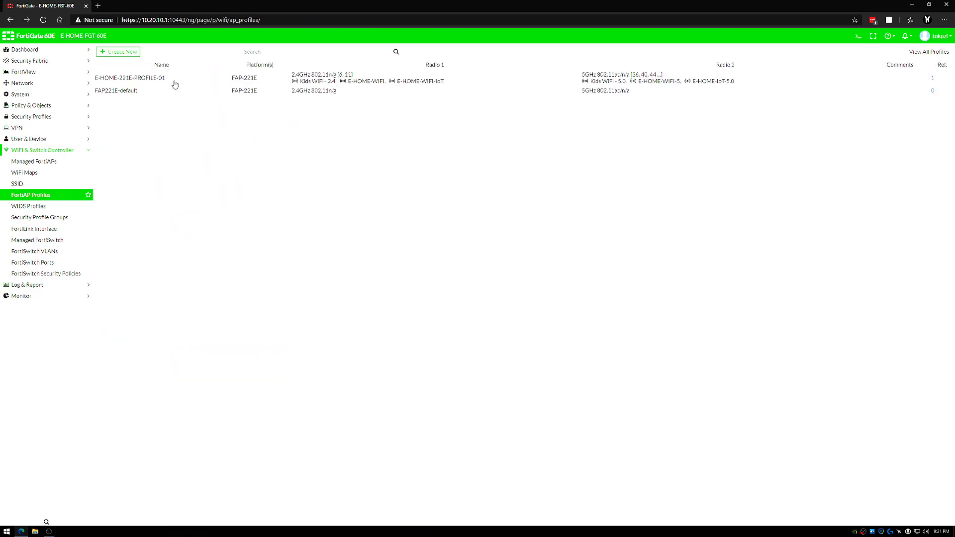
click(139, 84)
click(58, 162)
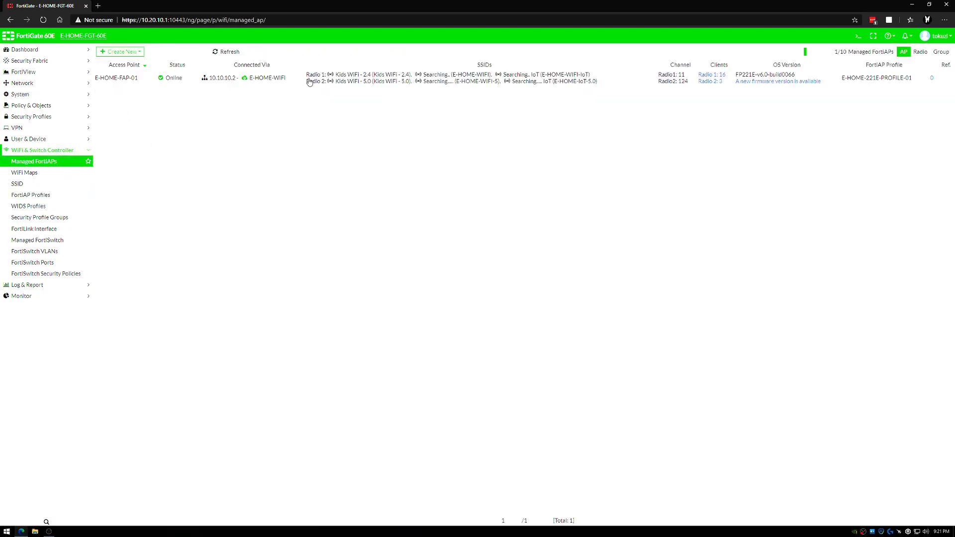
double_click(309, 82)
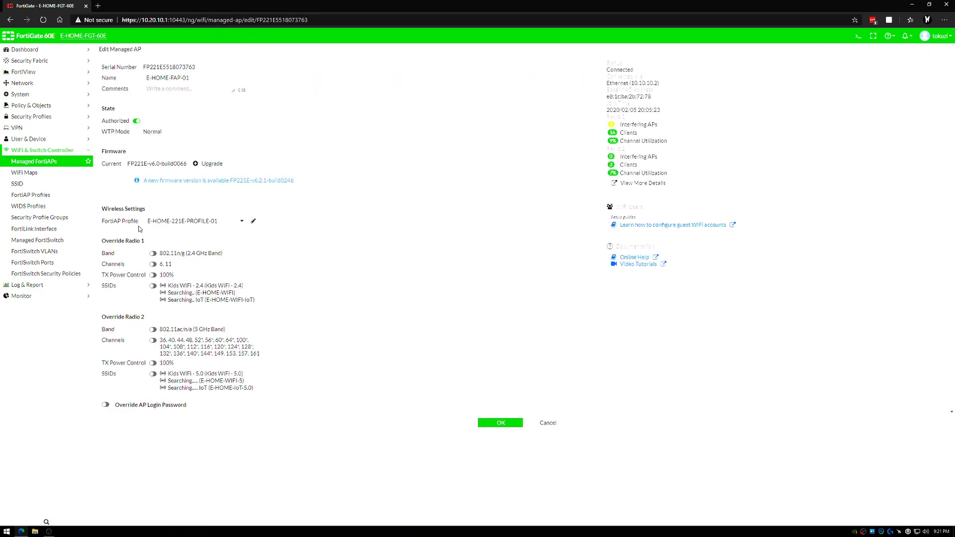
click(192, 222)
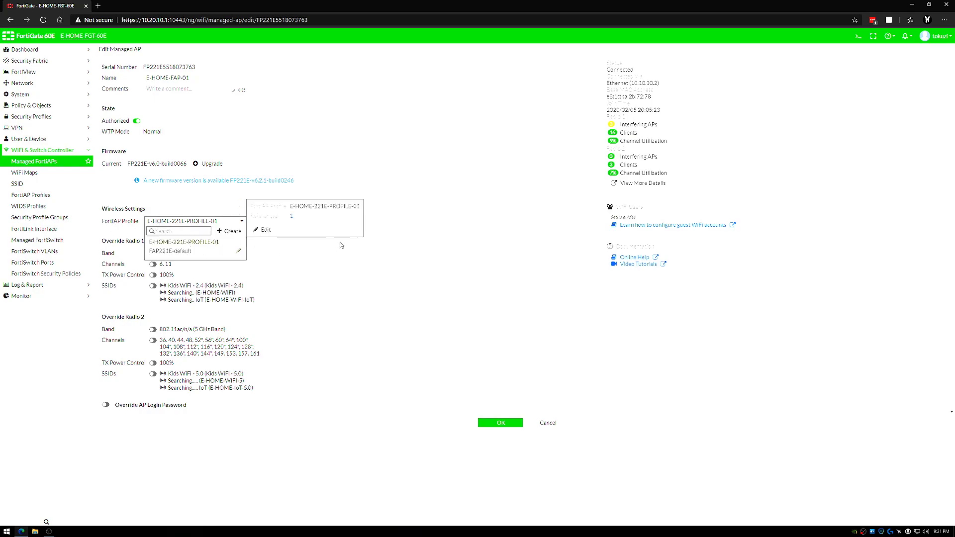
mouse_move(184, 242)
click(398, 225)
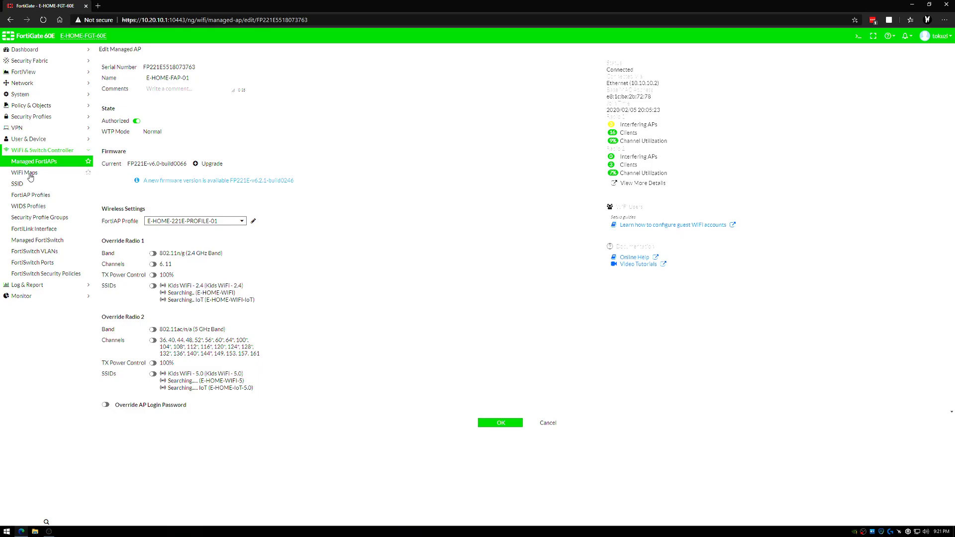
Go through Managed FortiAPs to the WiFi Maps page, which has no floor map
click(31, 174)
click(37, 164)
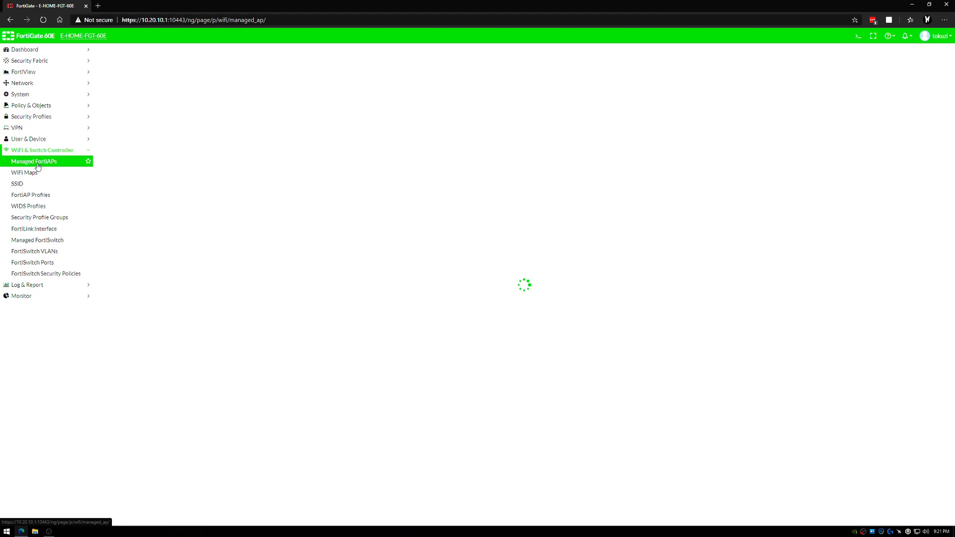
click(37, 178)
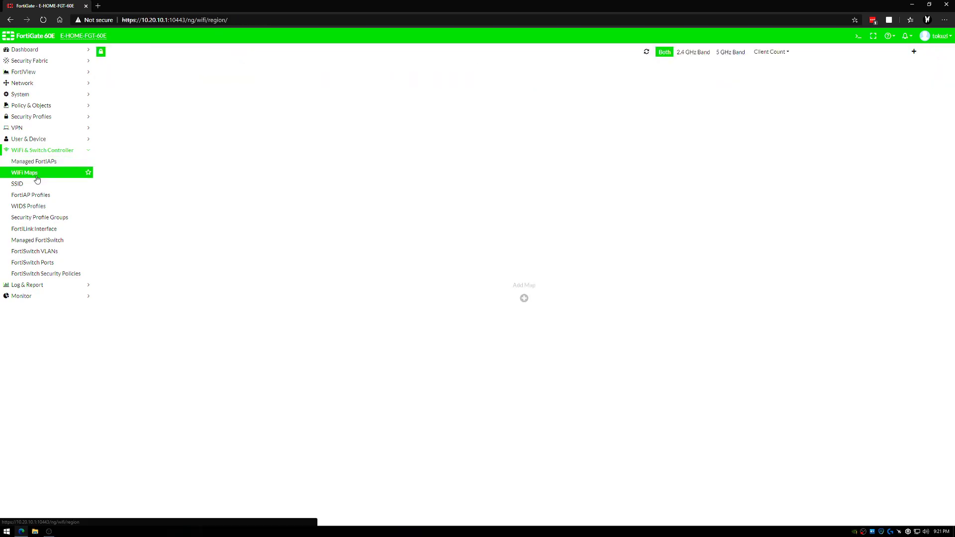
Show Network > Interfaces and highlight the E-HOME-WIFI SSID interface
click(46, 86)
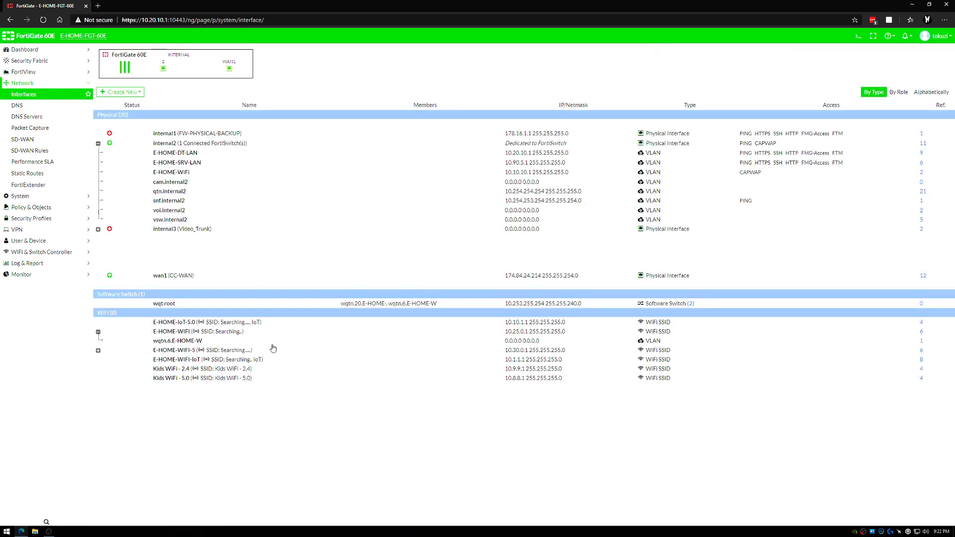
click(293, 335)
click(37, 209)
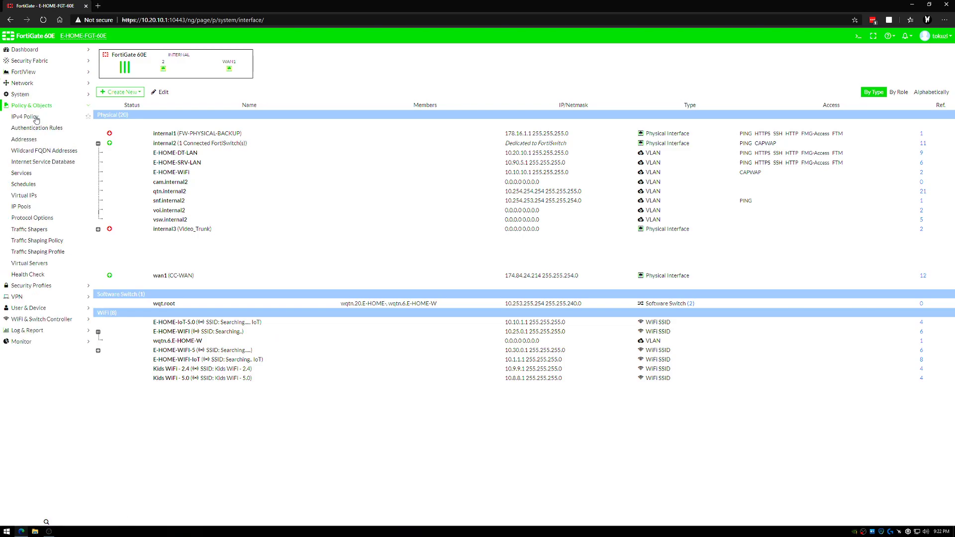
Open the IPv4 Policy list to review the Kids Wireless -> WAN rule
click(30, 117)
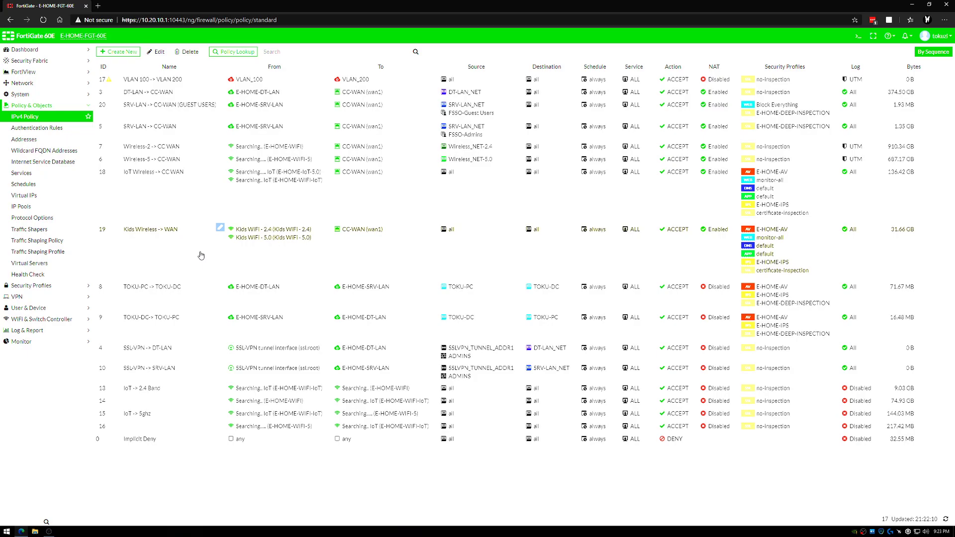
Step through Managed FortiAPs, Managed FortiSwitch and FortiSwitch VLANs to reach FortiSwitch Ports
click(47, 319)
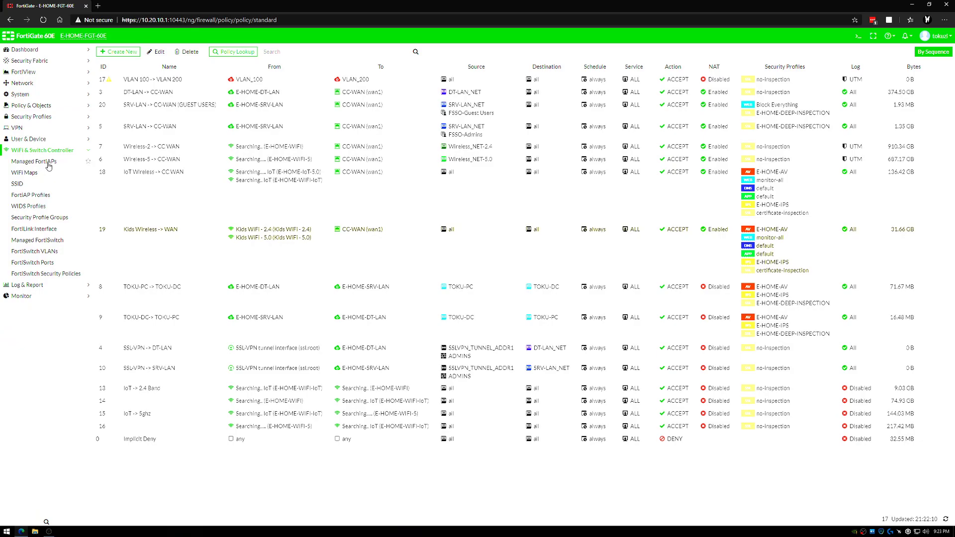
click(49, 166)
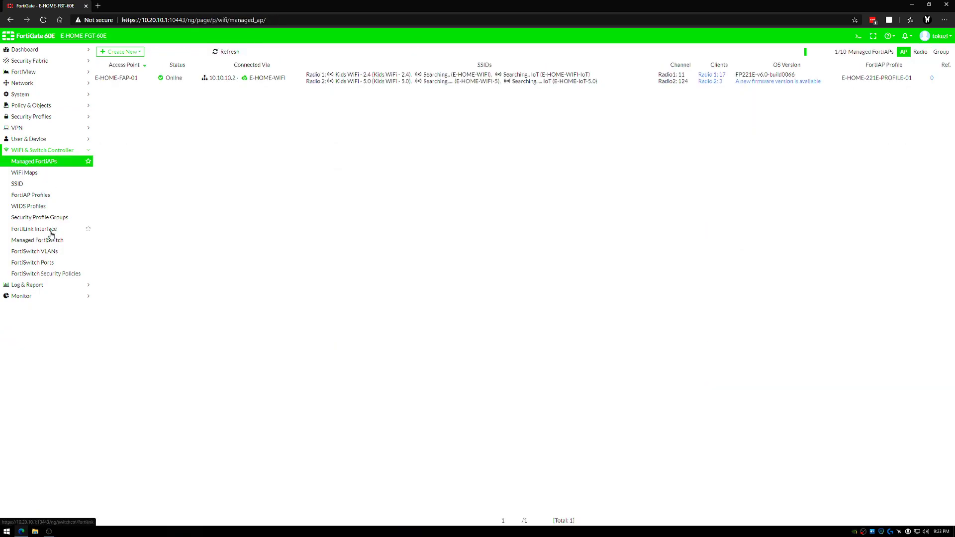
click(50, 231)
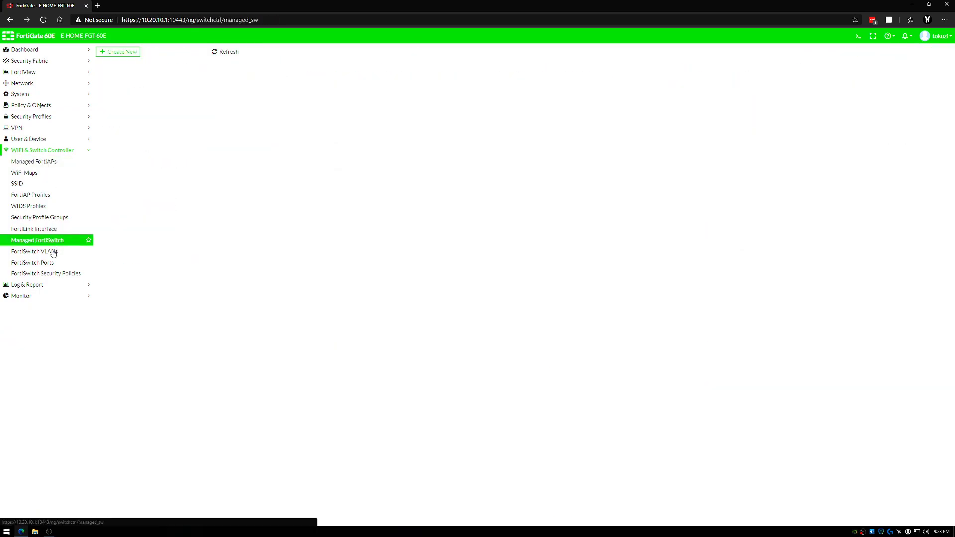
click(53, 252)
click(53, 263)
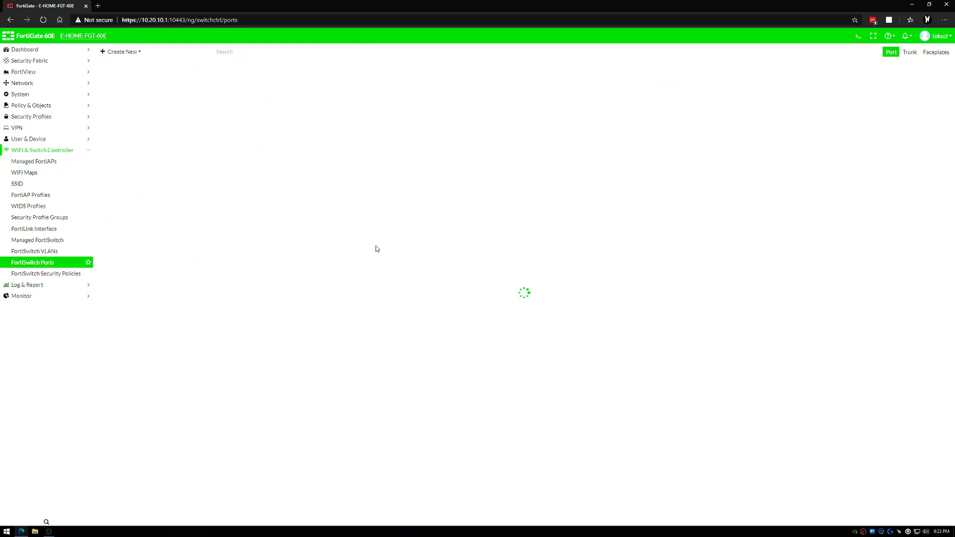